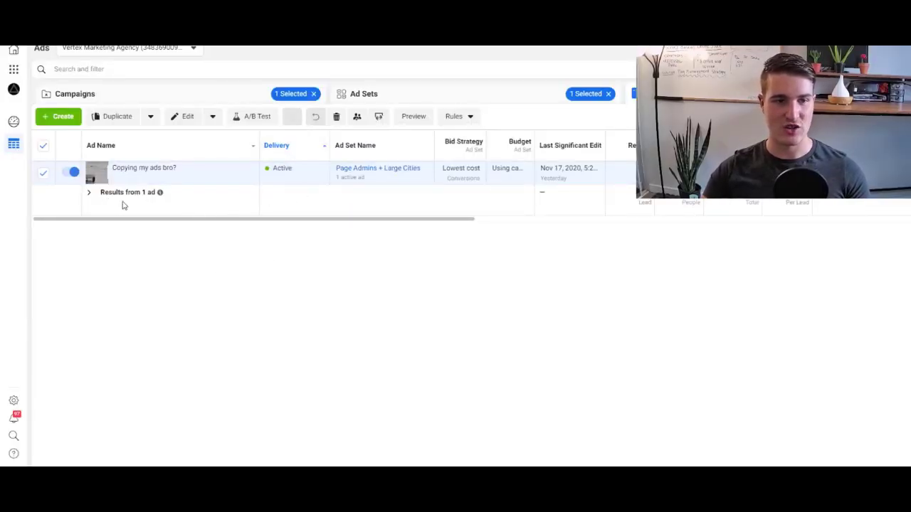
# - Open the ad's editor and expand its Website URL field to show the full link
pyautogui.click(164, 176)
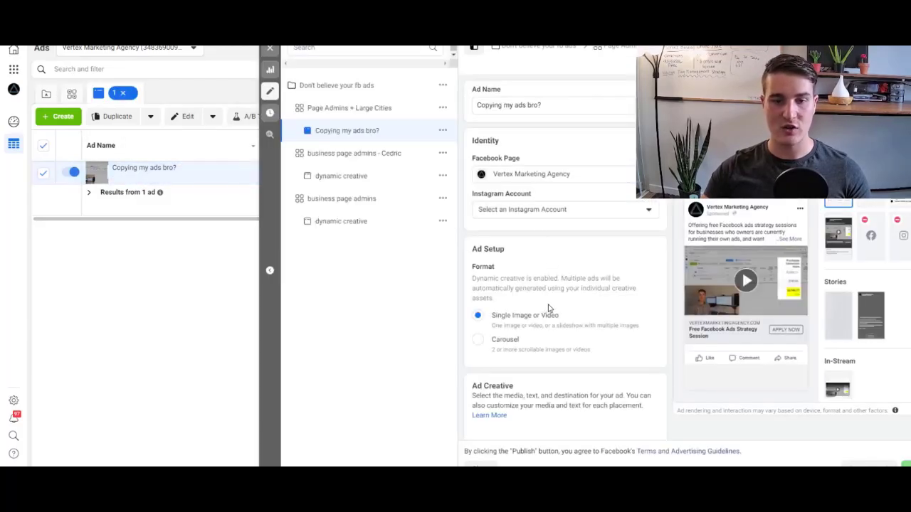
pyautogui.scroll(-3, 548, 308)
pyautogui.scroll(-10, 547, 308)
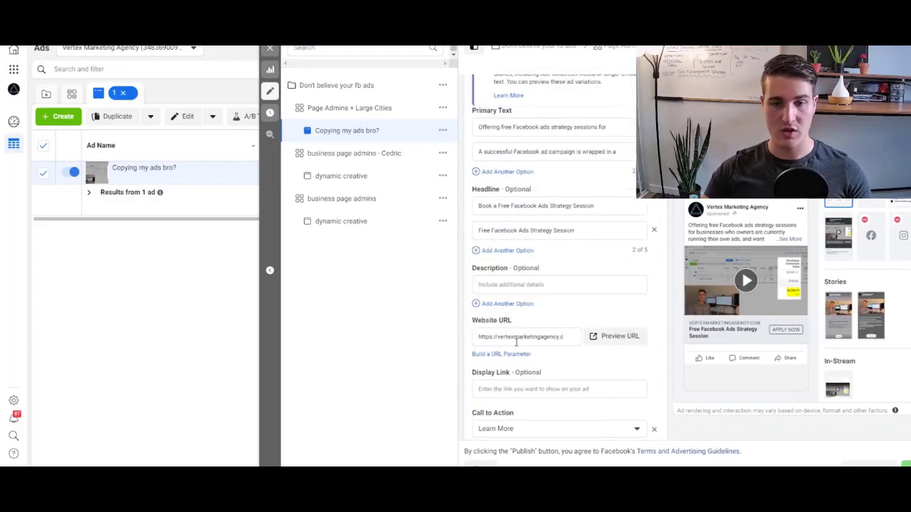
pyautogui.click(496, 336)
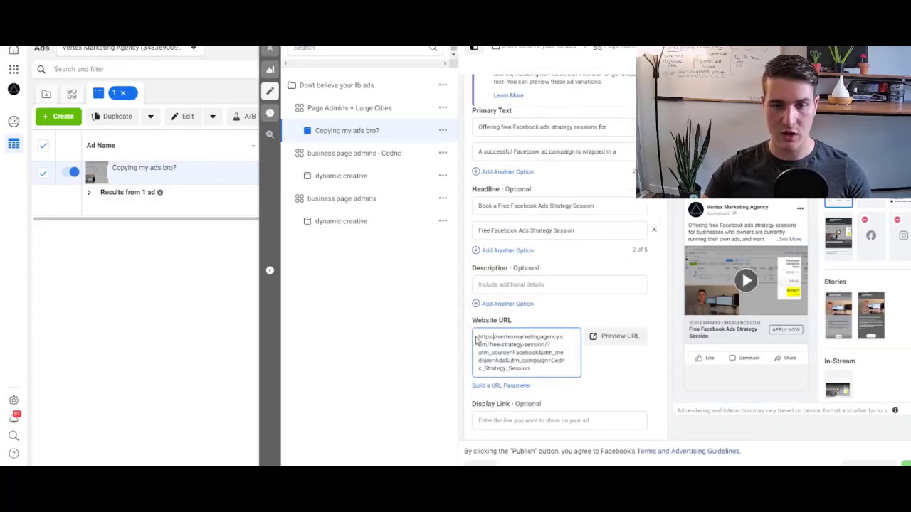
# - Highlight the base URL and the utm_campaign value at the end of the Website URL
pyautogui.moveTo(479, 337); pyautogui.dragTo(548, 344)
pyautogui.click(542, 359)
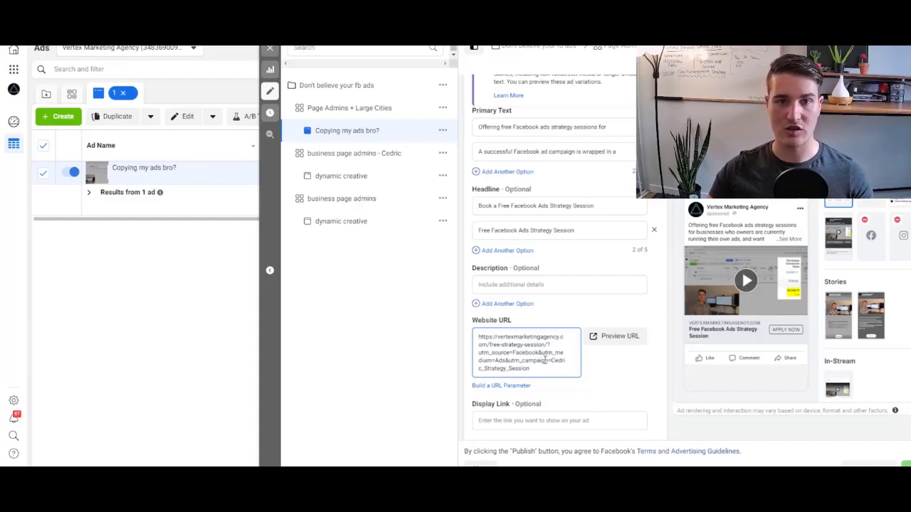
pyautogui.moveTo(545, 367); pyautogui.dragTo(533, 364)
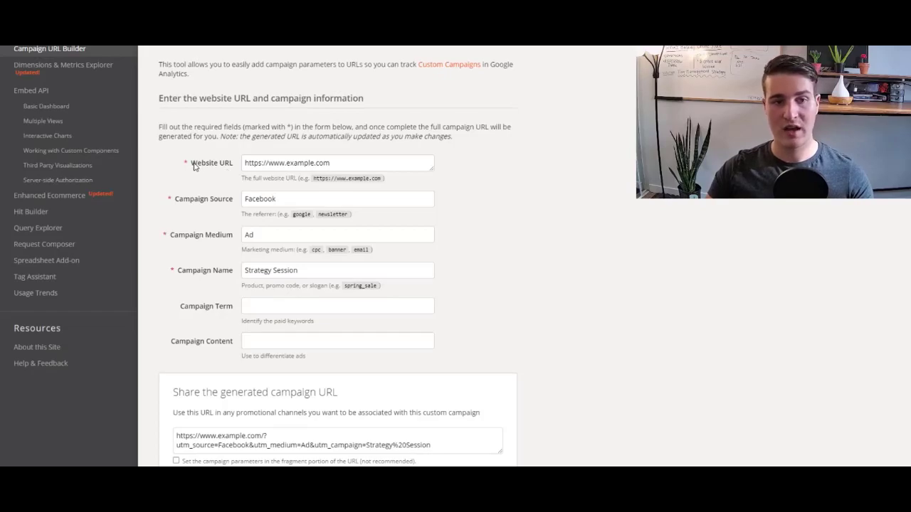
pyautogui.moveTo(193, 165); pyautogui.dragTo(245, 170)
pyautogui.click(350, 163)
pyautogui.moveTo(350, 163); pyautogui.dragTo(297, 165)
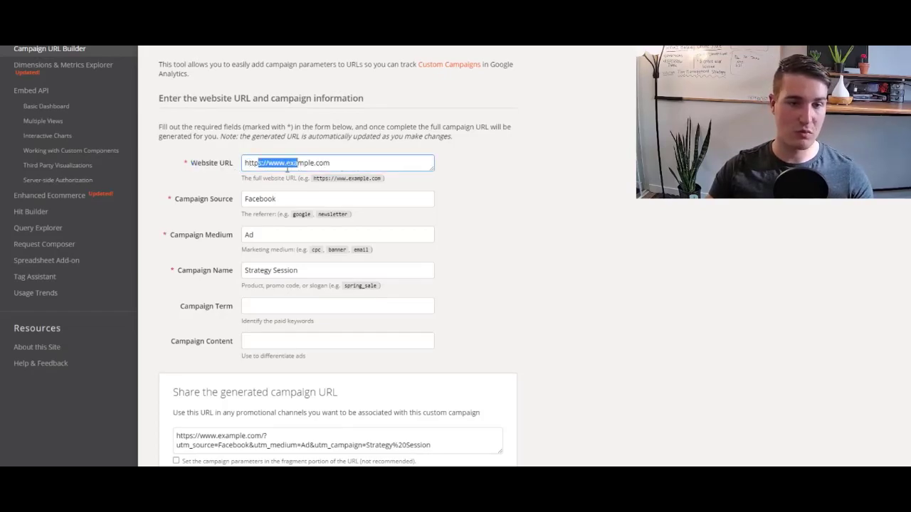
pyautogui.click(346, 166)
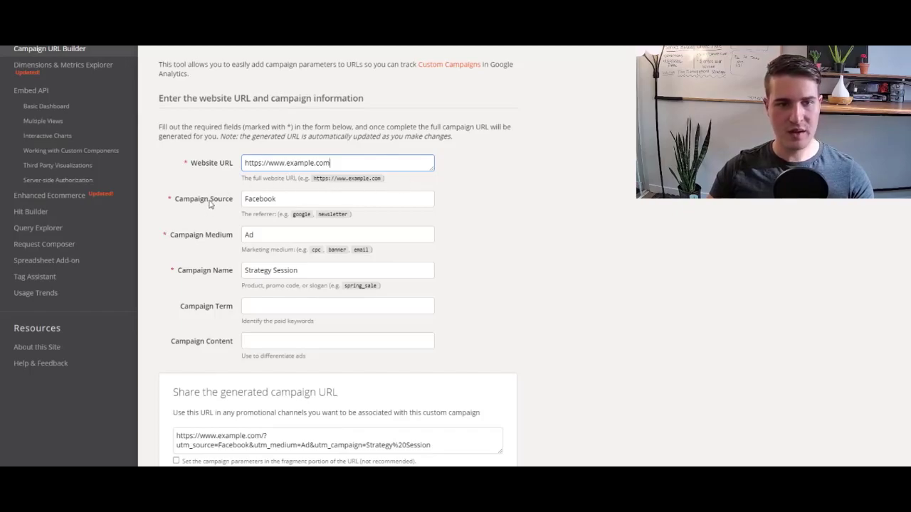
pyautogui.moveTo(288, 200); pyautogui.dragTo(259, 201)
pyautogui.click(277, 202)
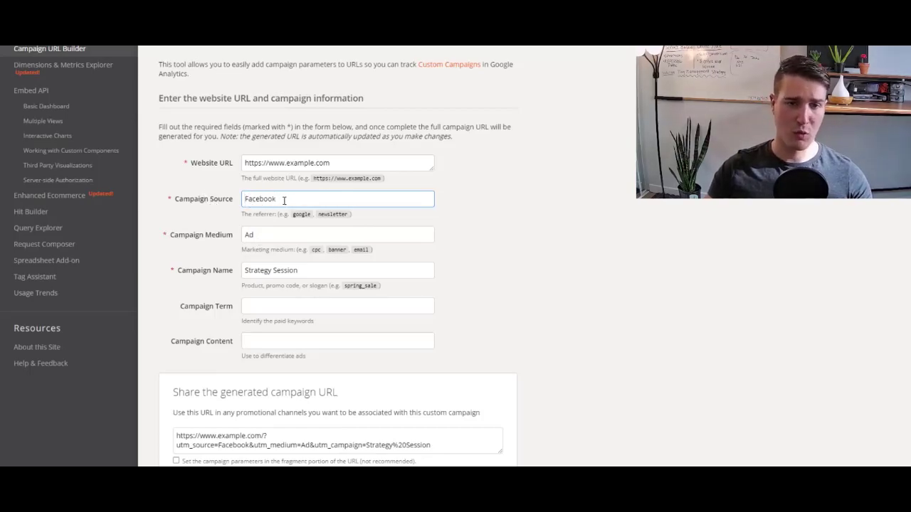
pyautogui.click(267, 234)
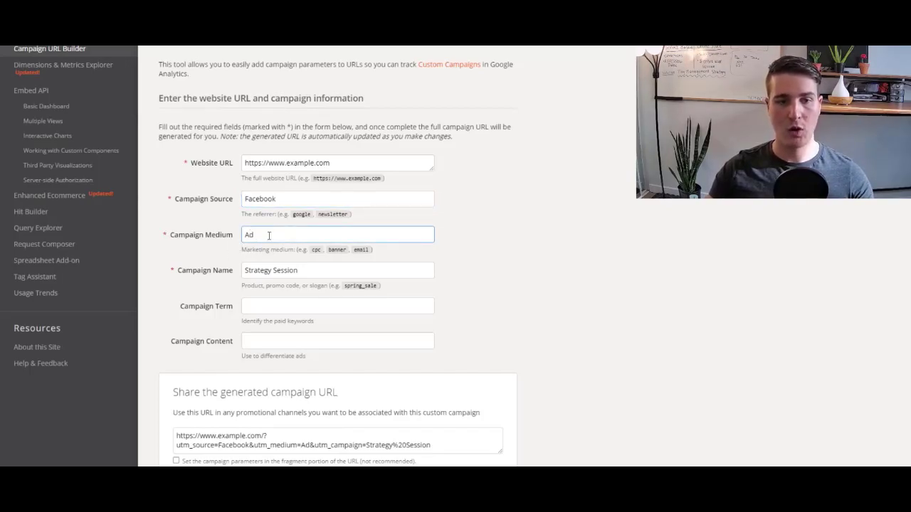
pyautogui.moveTo(254, 234); pyautogui.dragTo(240, 238)
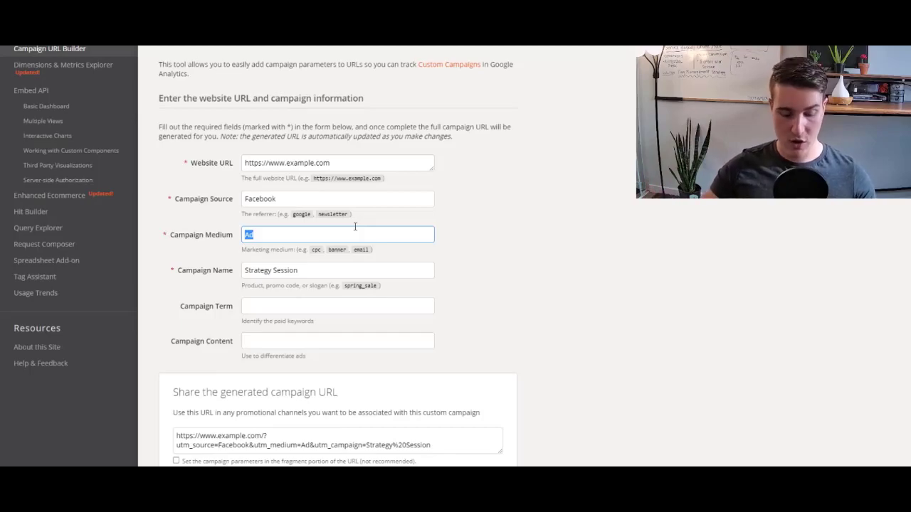
pyautogui.press('BackSpace')
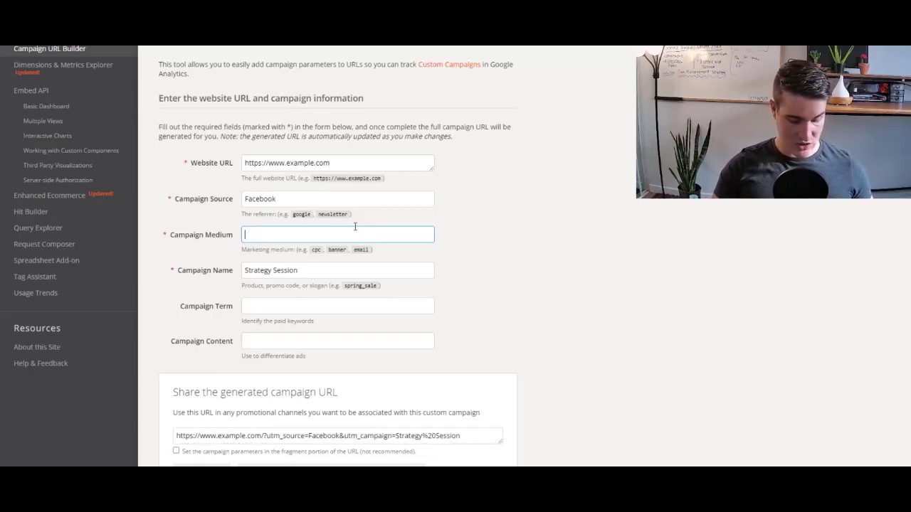
pyautogui.write('Page')
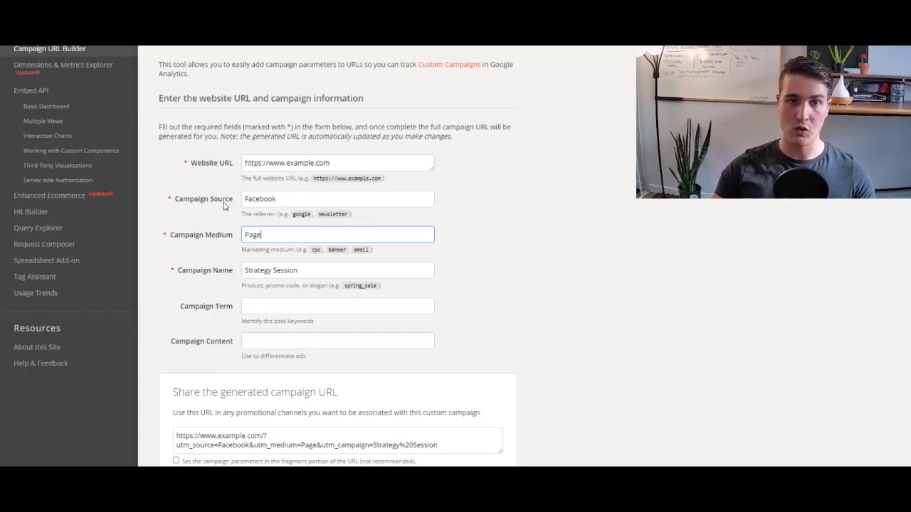
pyautogui.moveTo(244, 152); pyautogui.dragTo(300, 259)
pyautogui.click(422, 263)
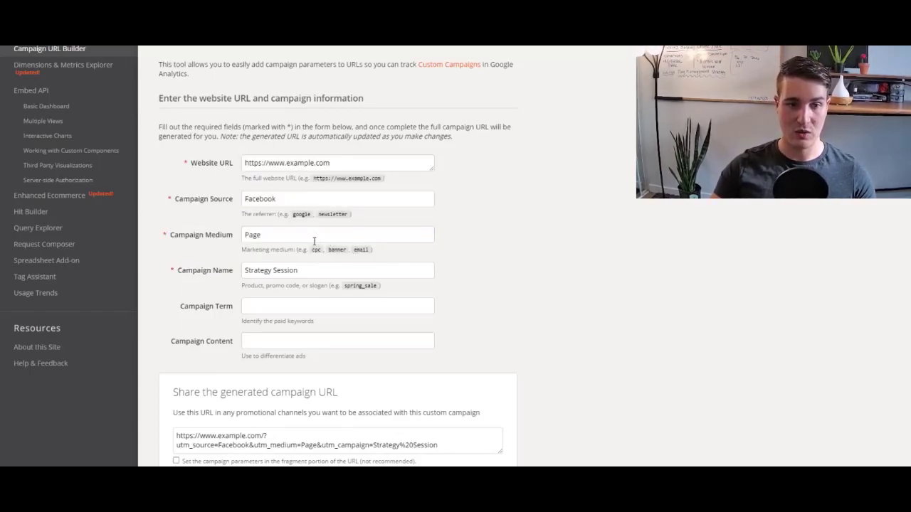
pyautogui.moveTo(300, 236); pyautogui.dragTo(156, 233)
pyautogui.write('Ad')
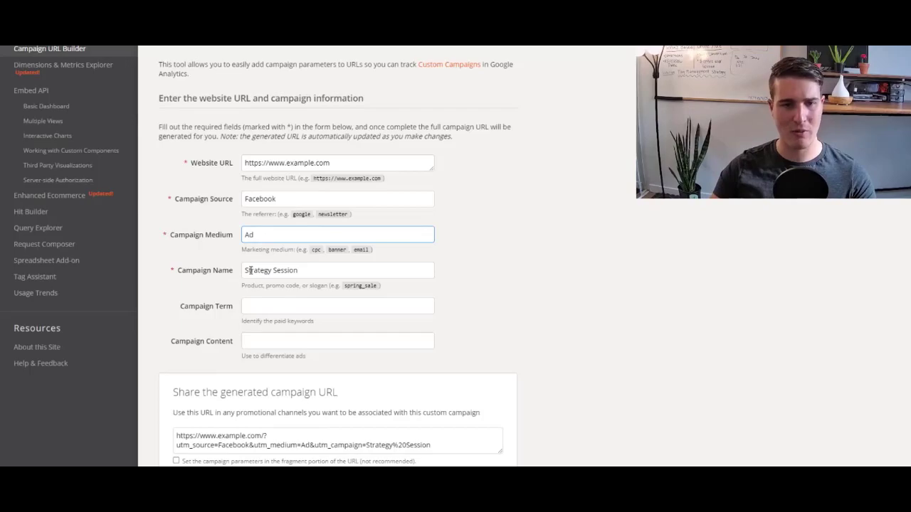
pyautogui.click(340, 270)
pyautogui.moveTo(298, 271); pyautogui.dragTo(286, 270)
pyautogui.click(285, 270)
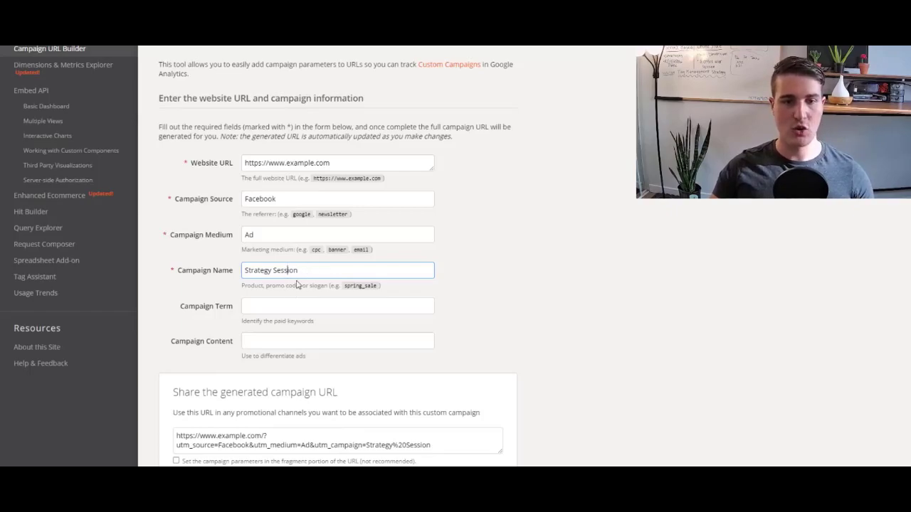
pyautogui.moveTo(244, 270); pyautogui.dragTo(273, 271)
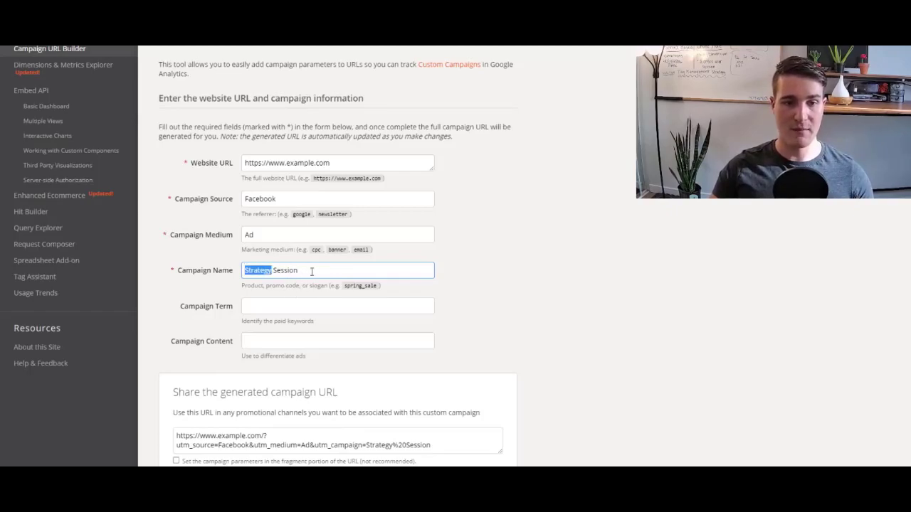
# - Copy the generated URL tagged source Facebook, medium Ad, campaign Strategy Session
pyautogui.scroll(-1, 228, 265)
pyautogui.click(205, 258)
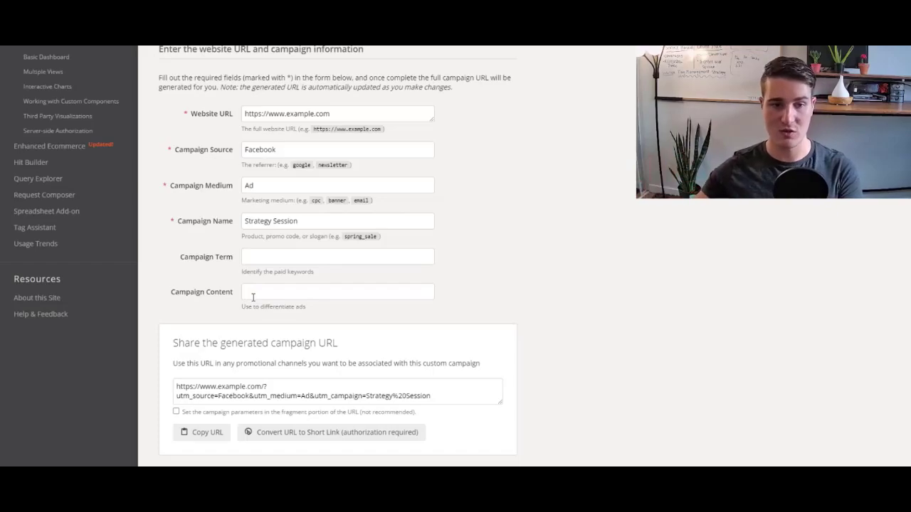
pyautogui.scroll(-1, 306, 302)
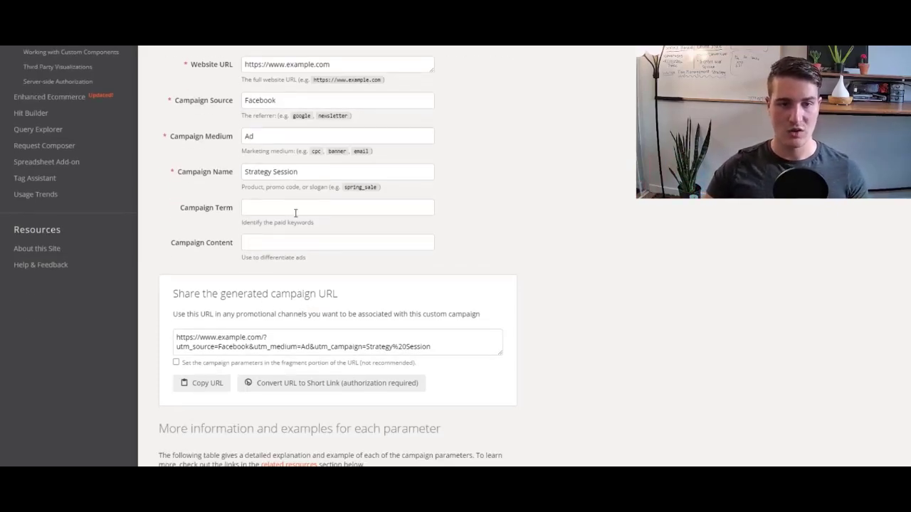
pyautogui.scroll(-2, 306, 254)
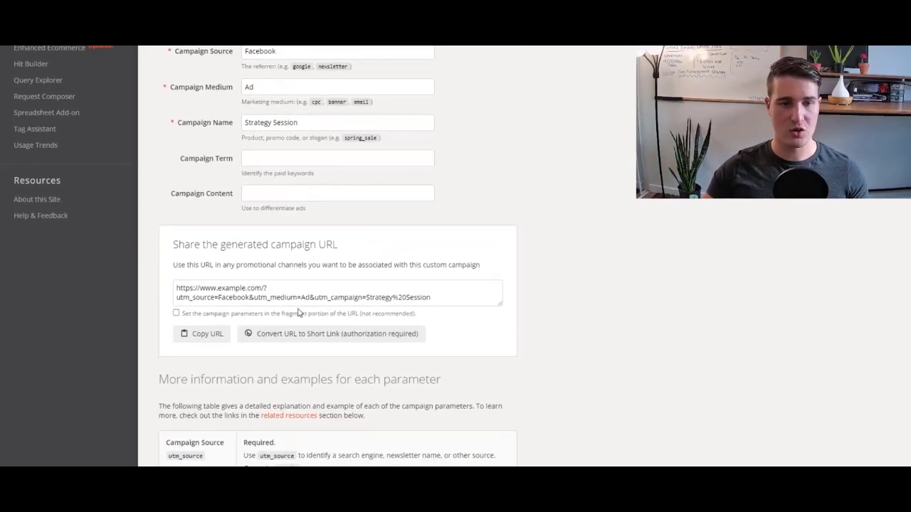
pyautogui.moveTo(432, 298); pyautogui.dragTo(177, 285)
pyautogui.click(189, 334)
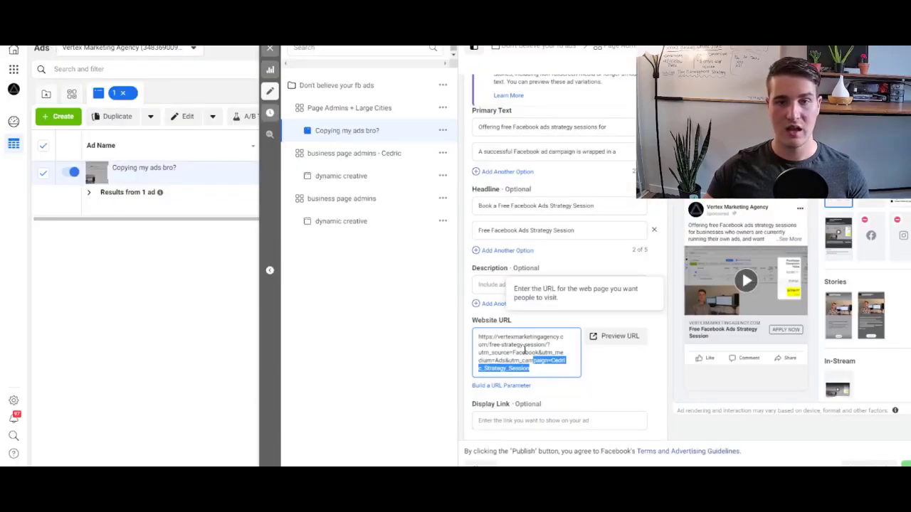
pyautogui.moveTo(530, 369); pyautogui.dragTo(479, 335)
pyautogui.click(506, 353)
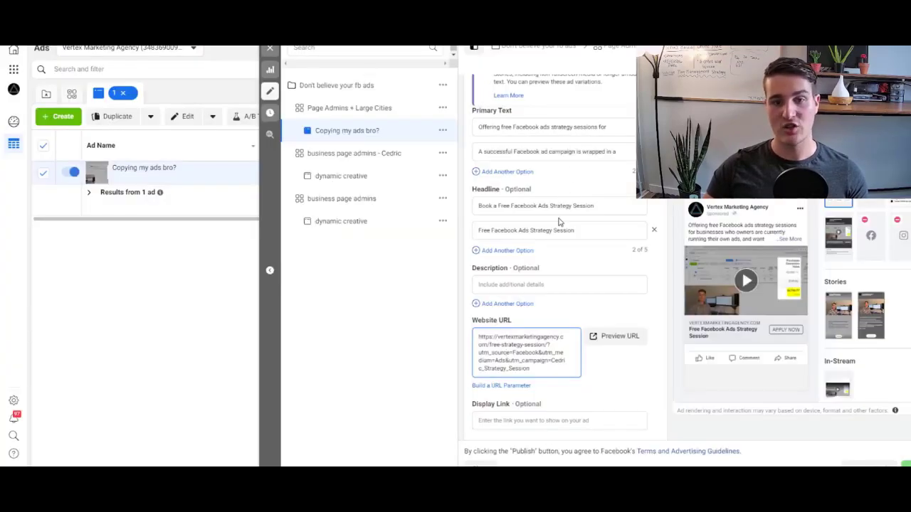
# - Expand the ad's Primary Text options to full length and select the second variation
pyautogui.scroll(2, 559, 220)
pyautogui.click(524, 228)
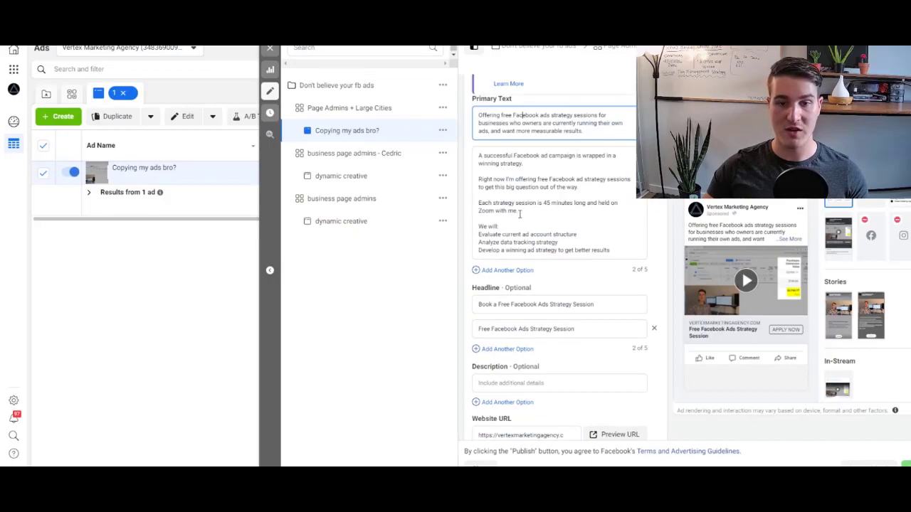
pyautogui.click(518, 195)
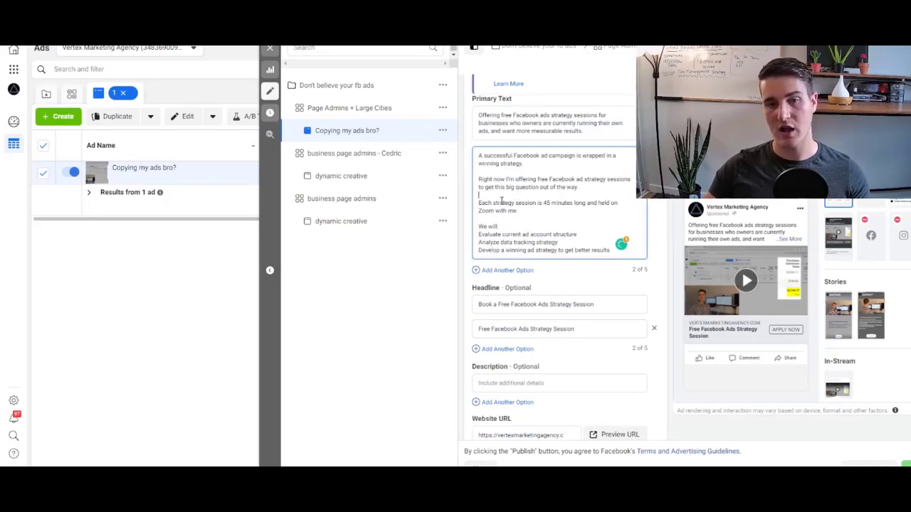